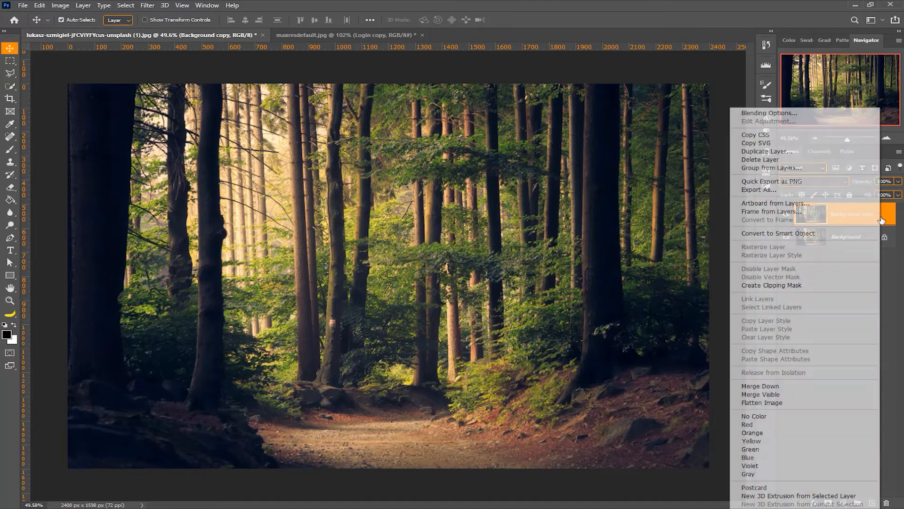
# Convert the Background copy layer to a smart object and apply a Gaussian Blur with a 20-pixel radius
pyautogui.click(824, 233)
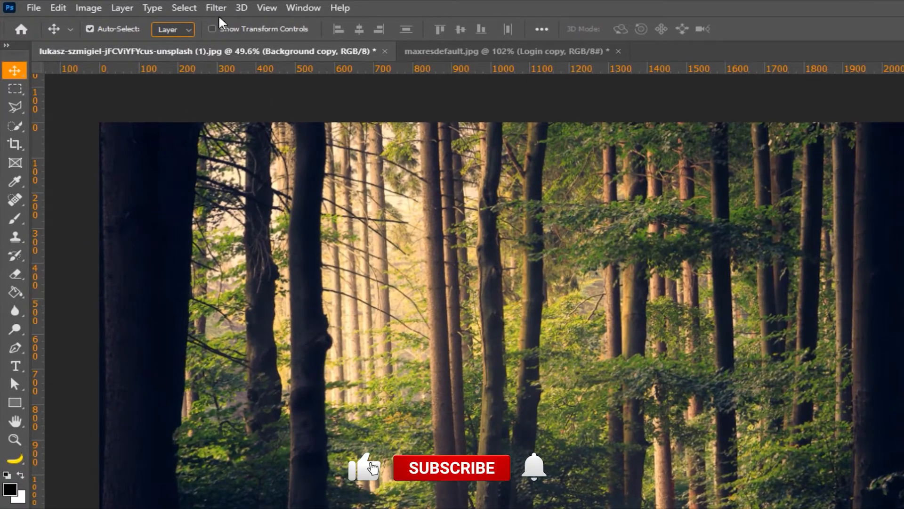
pyautogui.click(214, 9)
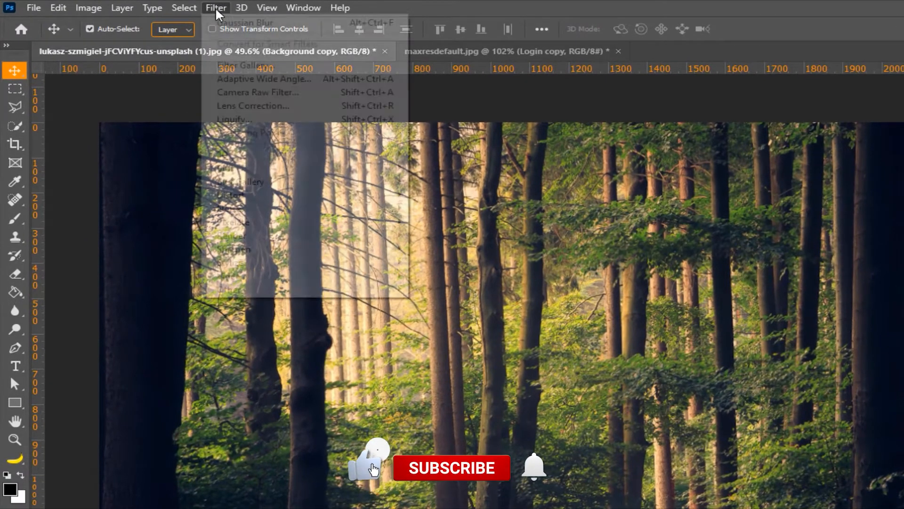
pyautogui.moveTo(365, 172)
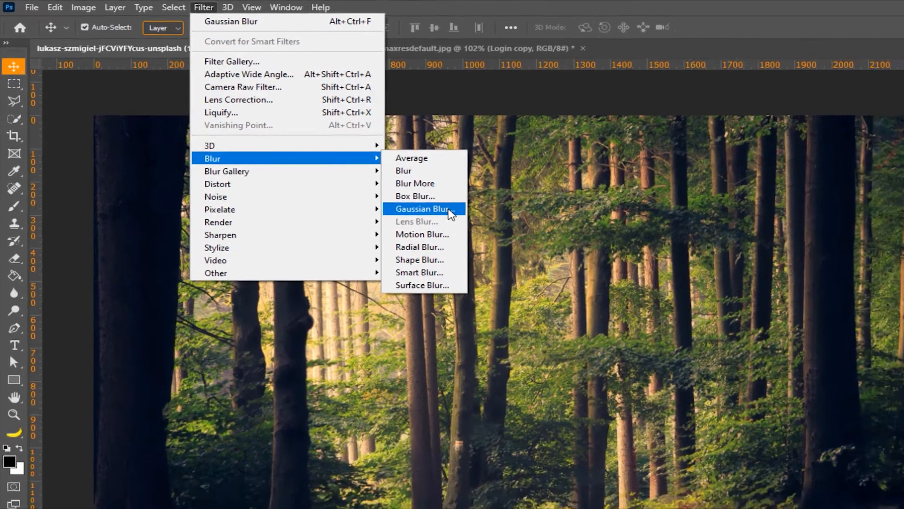
pyautogui.click(475, 221)
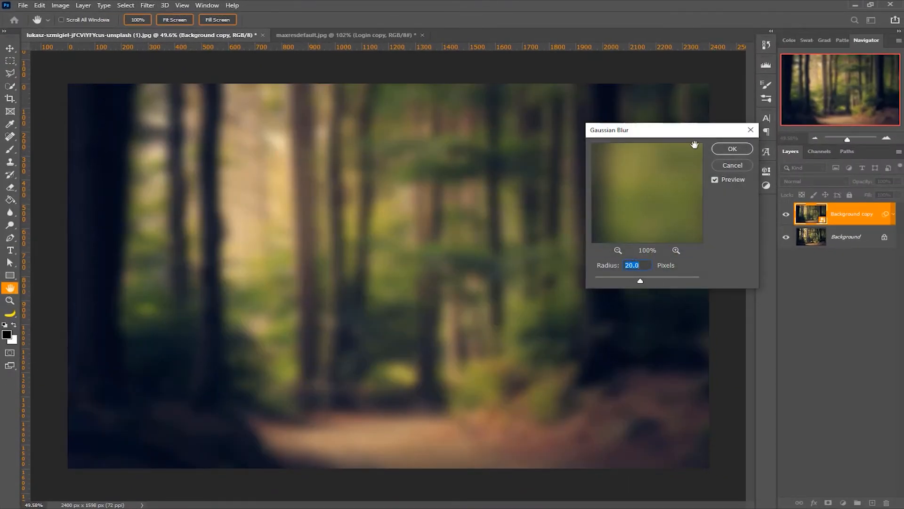
pyautogui.moveTo(686, 137); pyautogui.dragTo(646, 149)
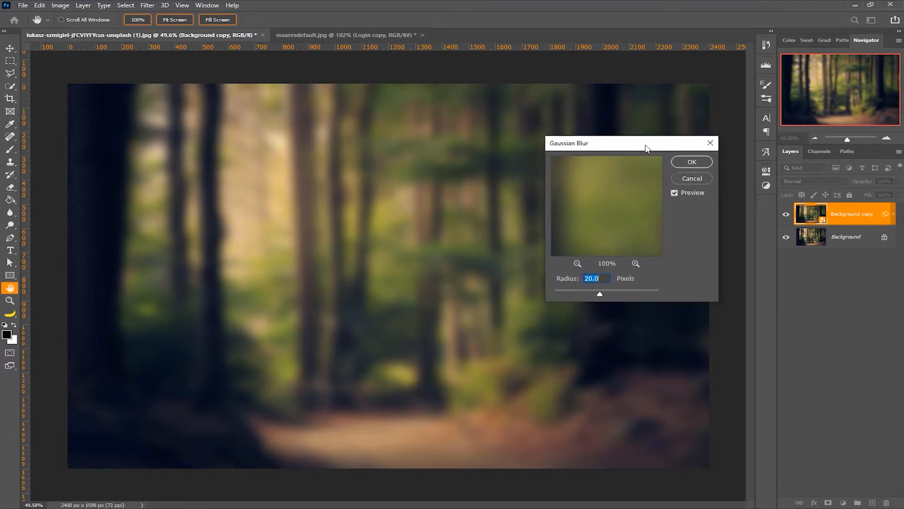
pyautogui.click(691, 163)
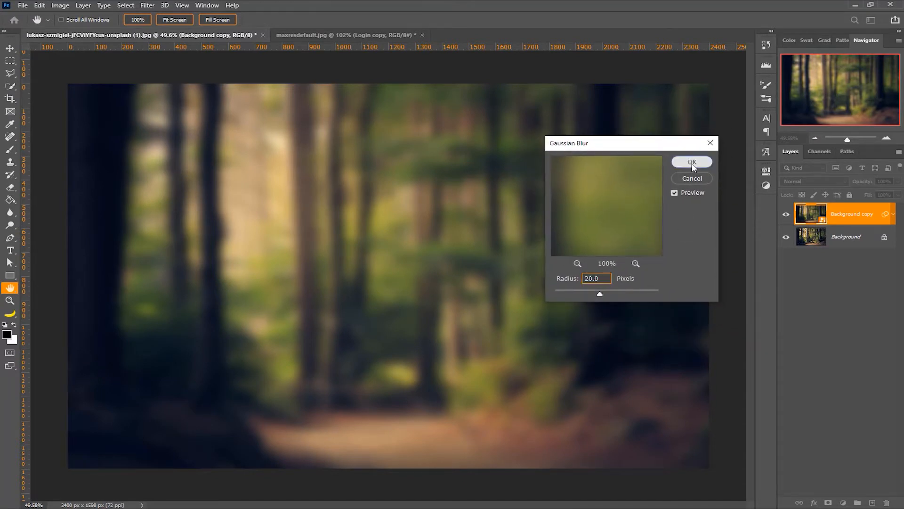
# Draw a black rectangle shape about 709 by 781 px near the middle of the forest image
pyautogui.click(10, 275)
pyautogui.moveTo(308, 196); pyautogui.dragTo(497, 365)
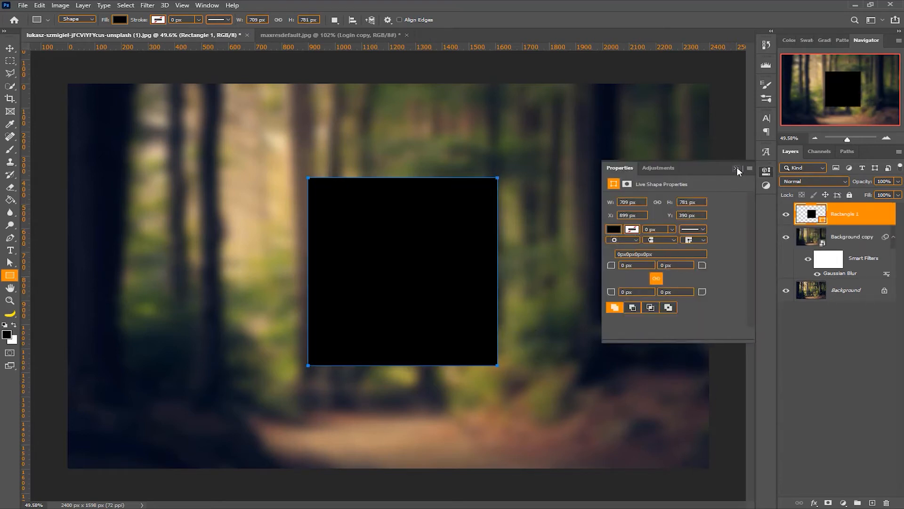
pyautogui.click(735, 168)
# Centre the black rectangle horizontally and vertically on the canvas, and clear the selection
pyautogui.click(6, 48)
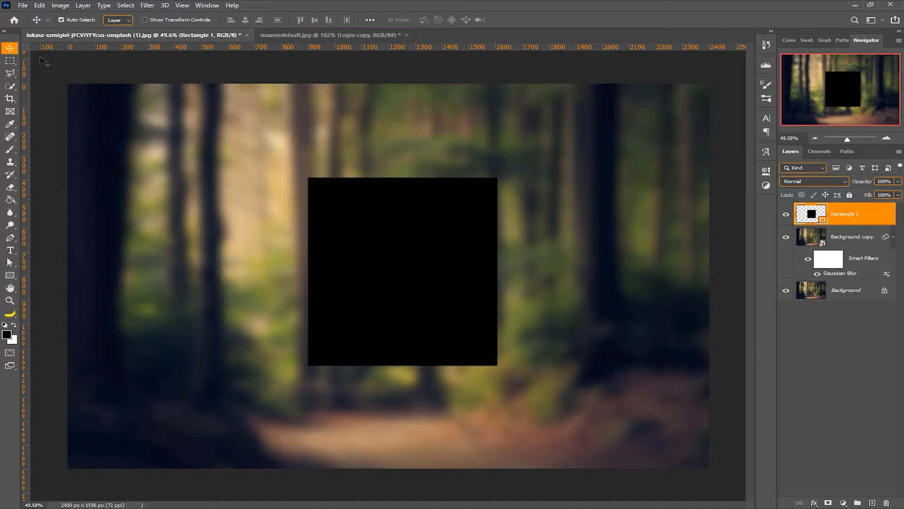
pyautogui.moveTo(400, 271)
pyautogui.mouseDown()
pyautogui.moveTo(390, 270)
pyautogui.moveTo(394, 282)
pyautogui.moveTo(399, 267)
pyautogui.mouseUp()
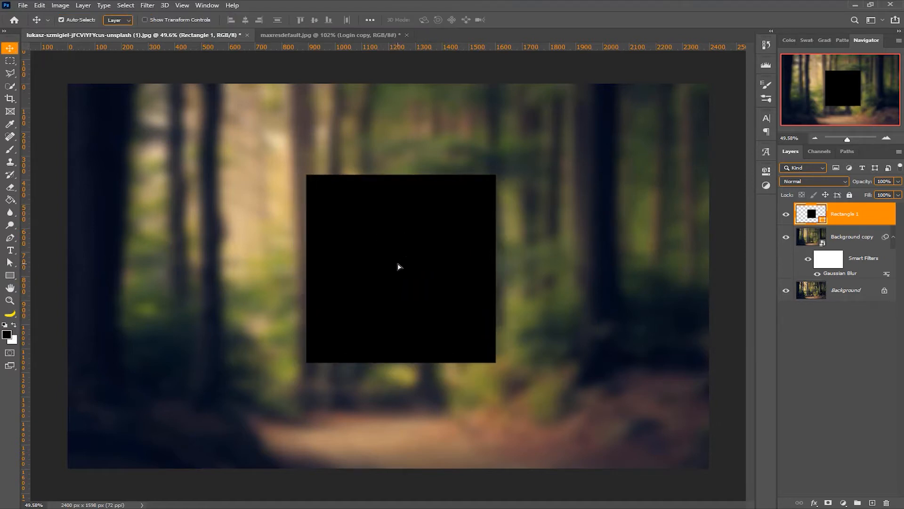
pyautogui.hotkey('ctrl', 'a')
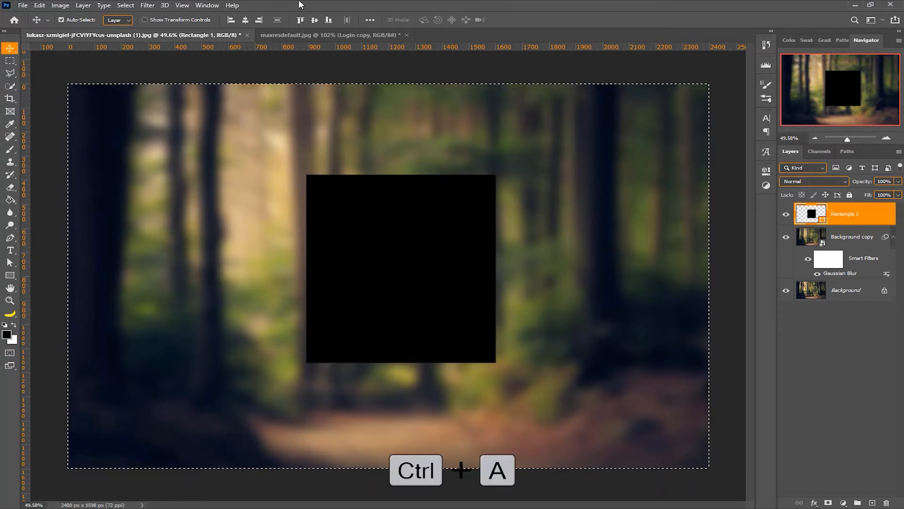
pyautogui.click(245, 20)
pyautogui.click(315, 20)
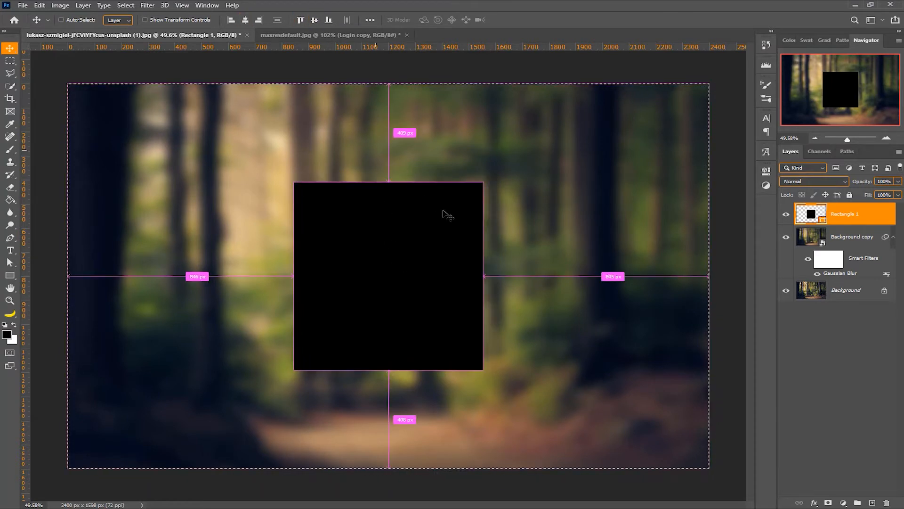
pyautogui.hotkey('ctrl', 'd')
# Place the Rectangle 1 layer beneath the blurred Background copy and clip the Background copy to it
pyautogui.moveTo(847, 214); pyautogui.dragTo(847, 279)
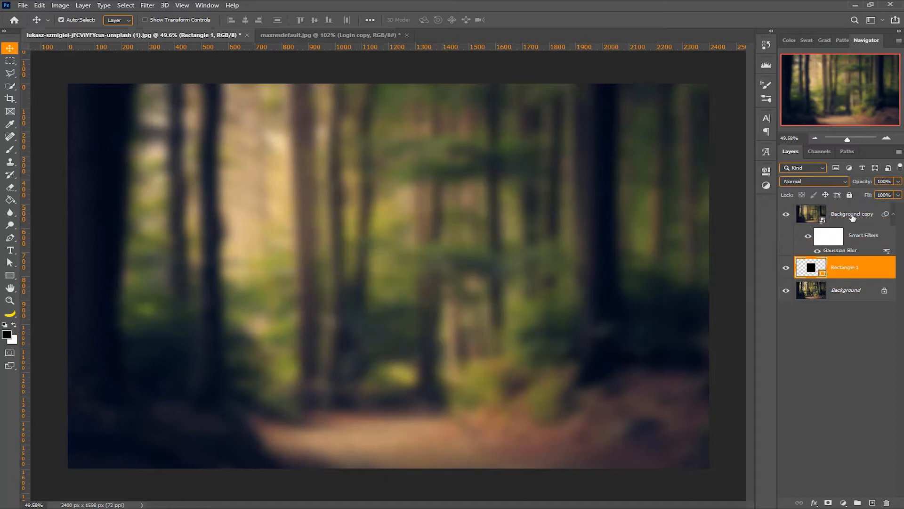
pyautogui.click(852, 214)
pyautogui.rightClick(851, 216)
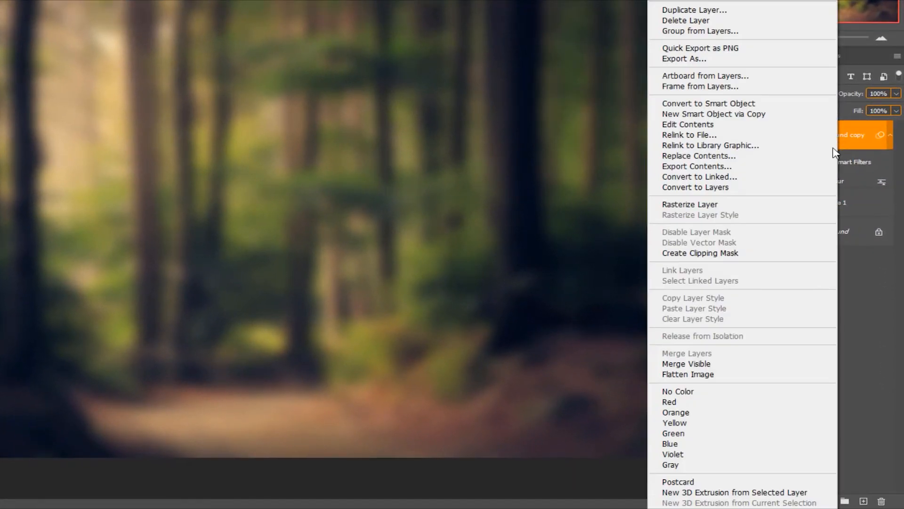
pyautogui.click(727, 253)
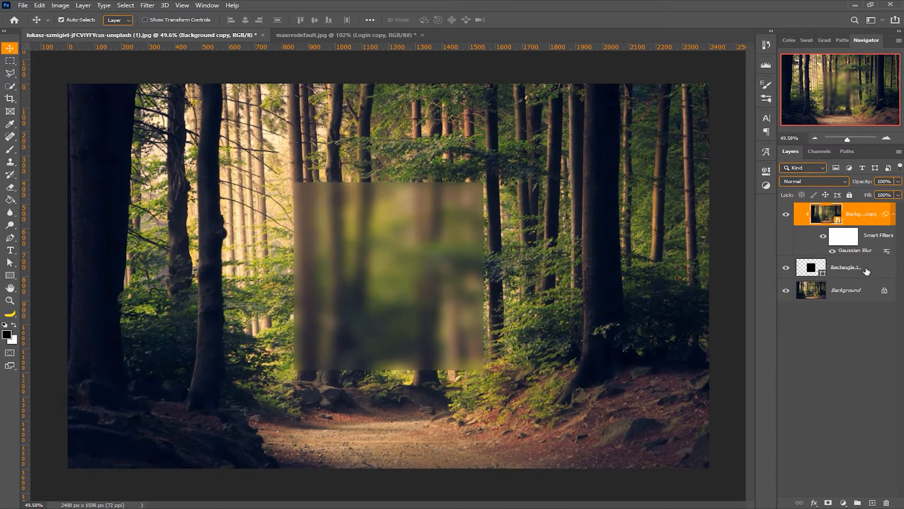
# Select the Rectangle 1 layer and shift it around to preview the blur through it, returning it to the canvas centre
pyautogui.click(866, 271)
pyautogui.moveTo(398, 281)
pyautogui.mouseDown()
pyautogui.moveTo(419, 272)
pyautogui.moveTo(226, 250)
pyautogui.moveTo(174, 217)
pyautogui.moveTo(196, 320)
pyautogui.moveTo(436, 317)
pyautogui.moveTo(399, 281)
pyautogui.mouseUp()
pyautogui.press('ctrl')
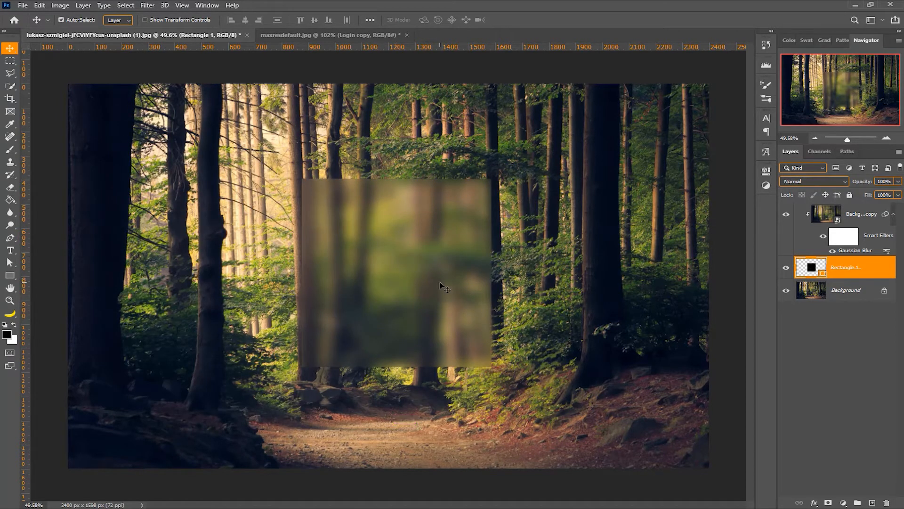
pyautogui.moveTo(493, 281); pyautogui.dragTo(484, 285)
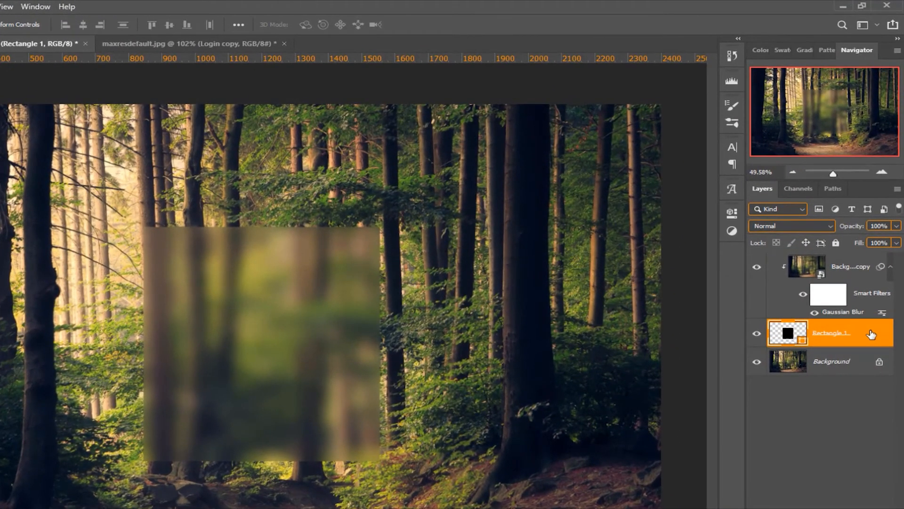
# Round all four corners of the rectangle with a 63 px radius
pyautogui.click(731, 212)
pyautogui.moveTo(542, 332); pyautogui.dragTo(585, 337)
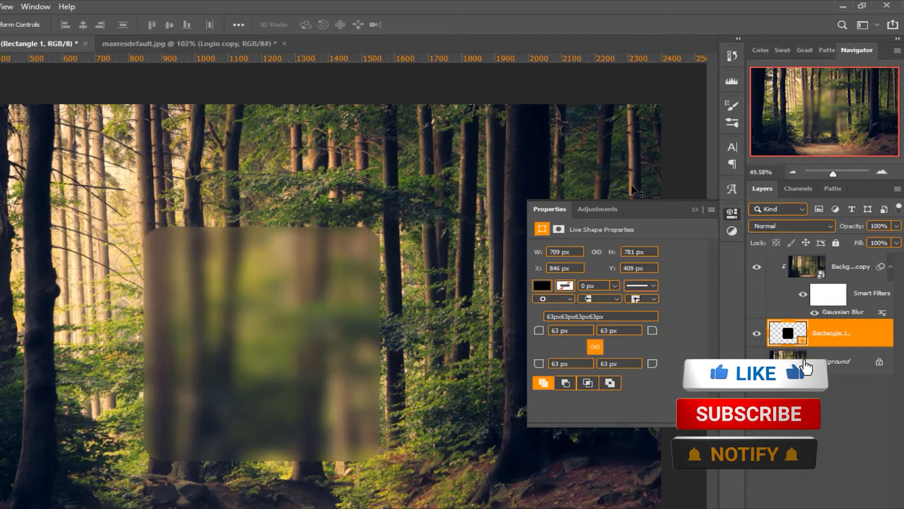
pyautogui.click(695, 209)
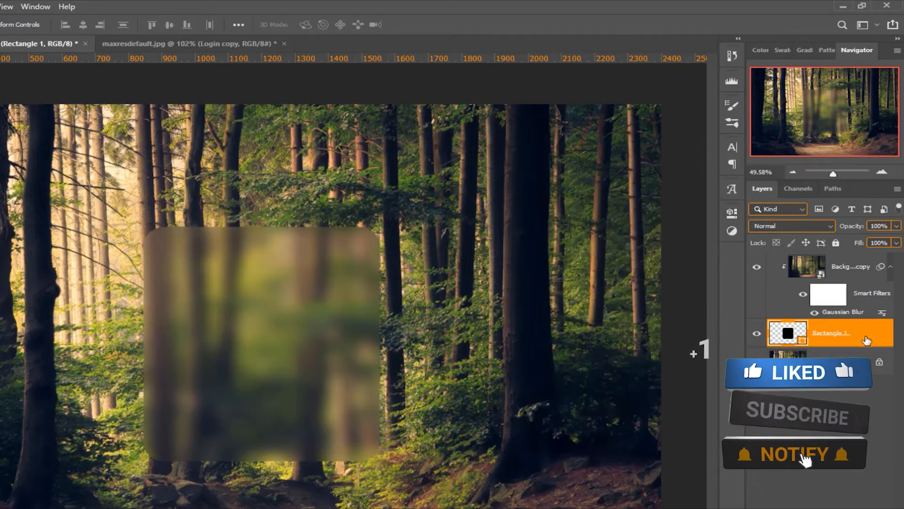
# Add a white inside Stroke to the rectangle layer, with a size of 3 px and 29% opacity
pyautogui.rightClick(849, 331)
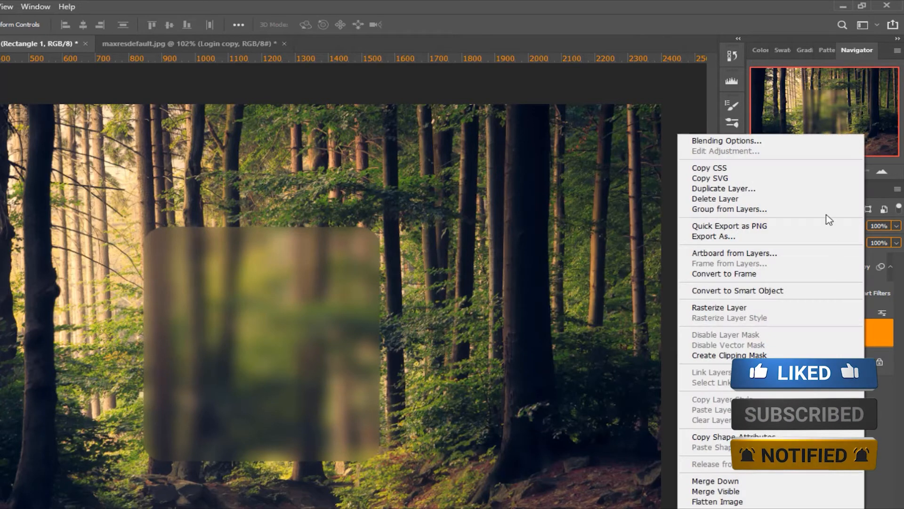
pyautogui.click(744, 140)
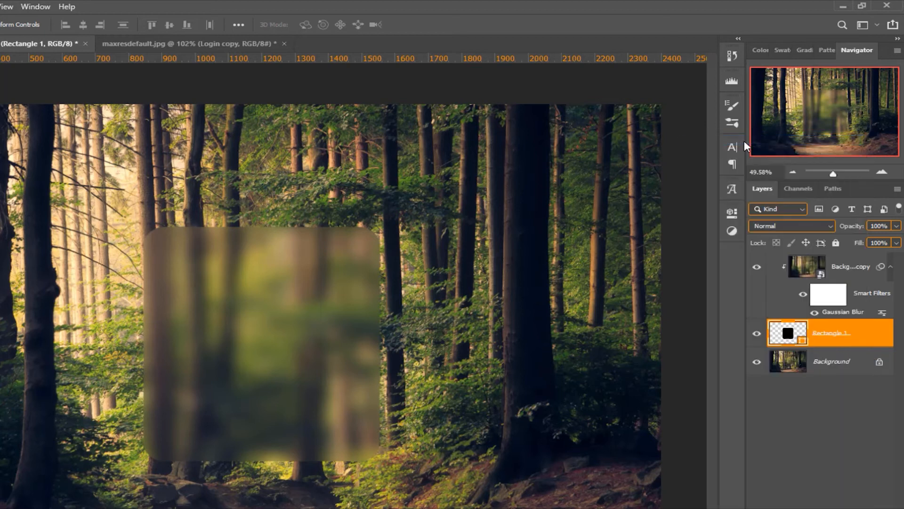
pyautogui.moveTo(628, 85); pyautogui.dragTo(630, 118)
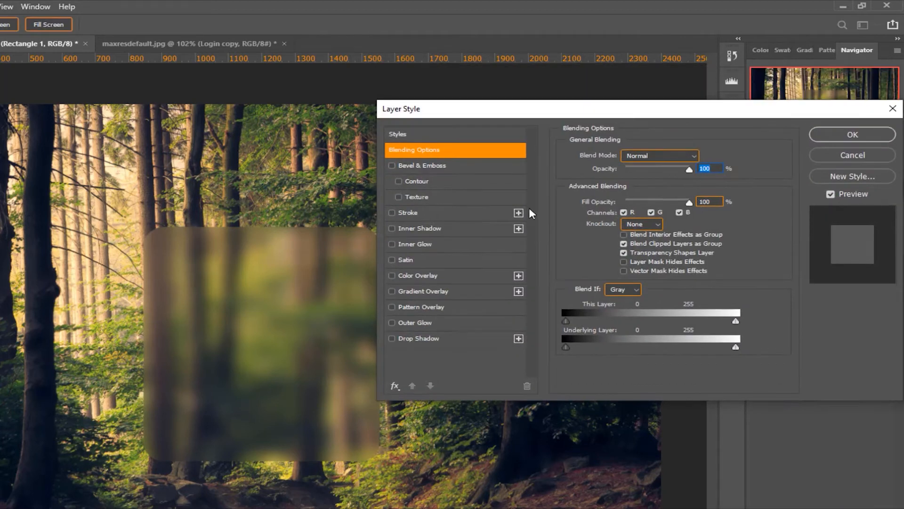
pyautogui.click(422, 212)
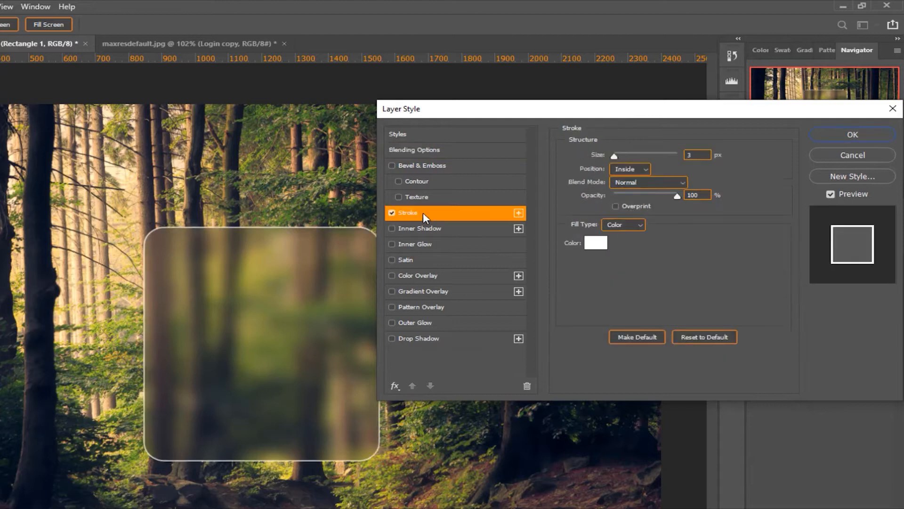
pyautogui.click(701, 152)
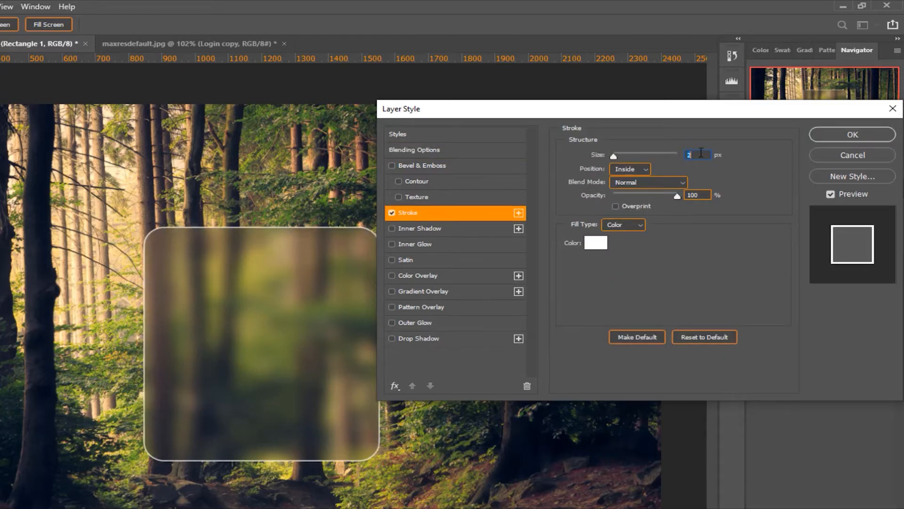
pyautogui.moveTo(670, 196); pyautogui.dragTo(628, 191)
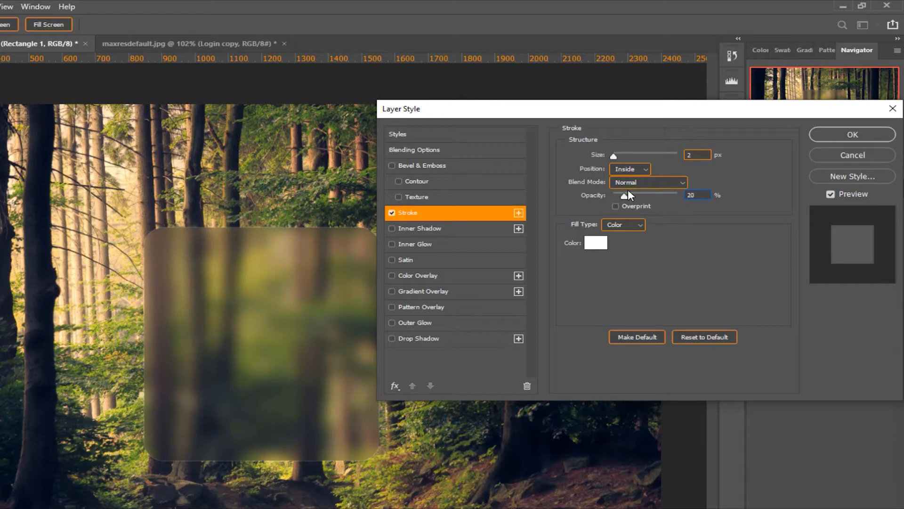
pyautogui.click(690, 194)
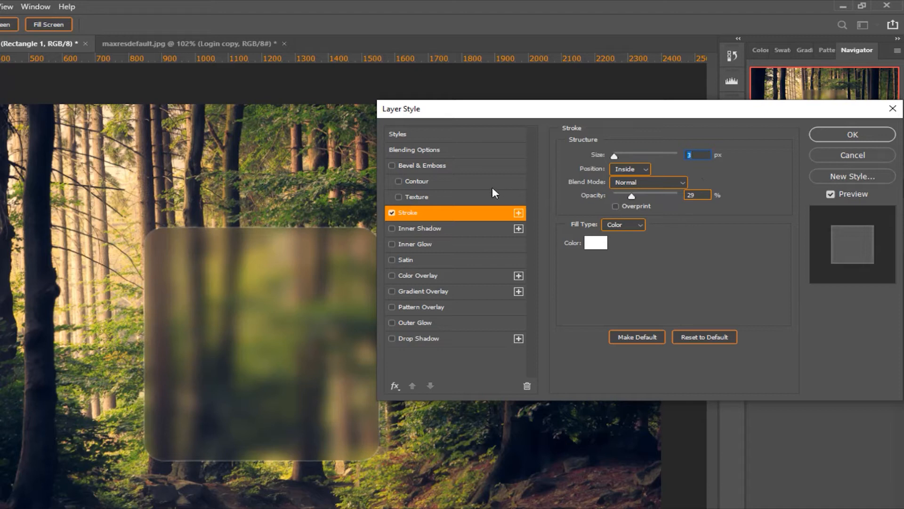
# Add a white (ffffff) Color Overlay to the rectangle layer at 14% opacity
pyautogui.click(436, 275)
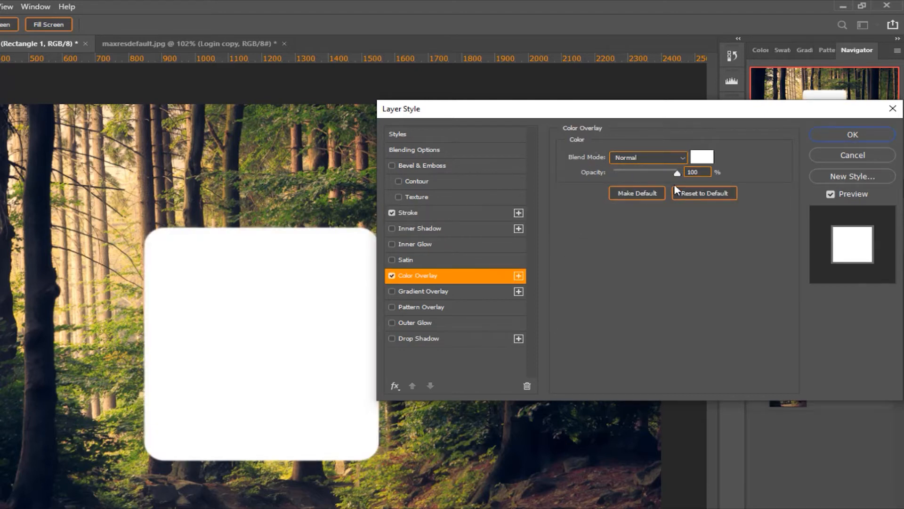
pyautogui.click(701, 158)
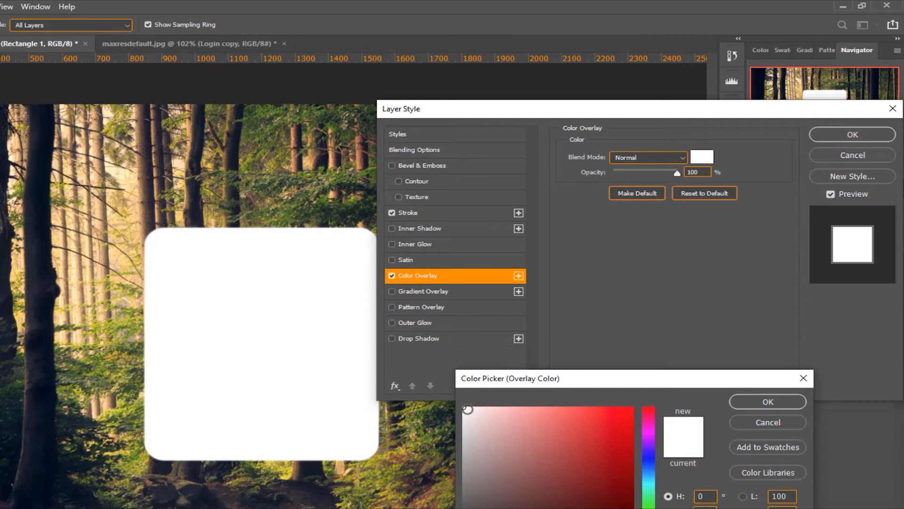
pyautogui.moveTo(638, 372); pyautogui.dragTo(652, 264)
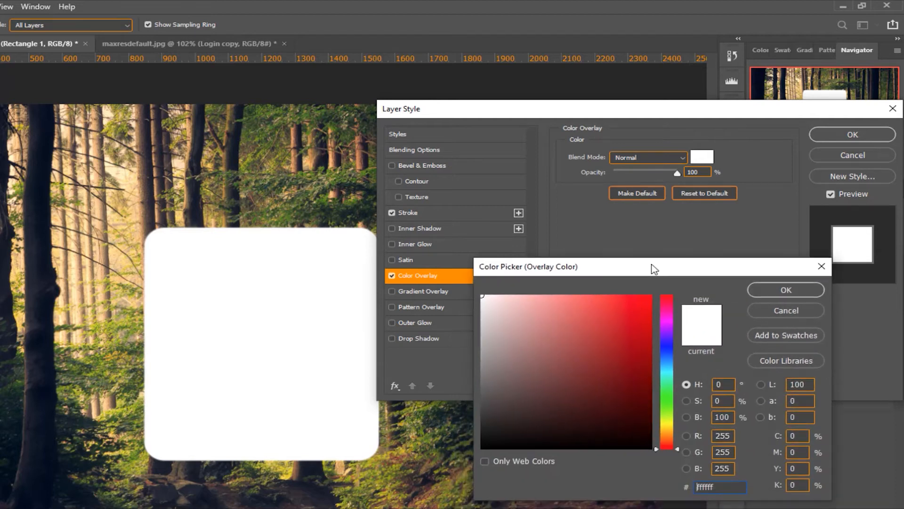
pyautogui.click(787, 287)
pyautogui.moveTo(676, 175); pyautogui.dragTo(623, 169)
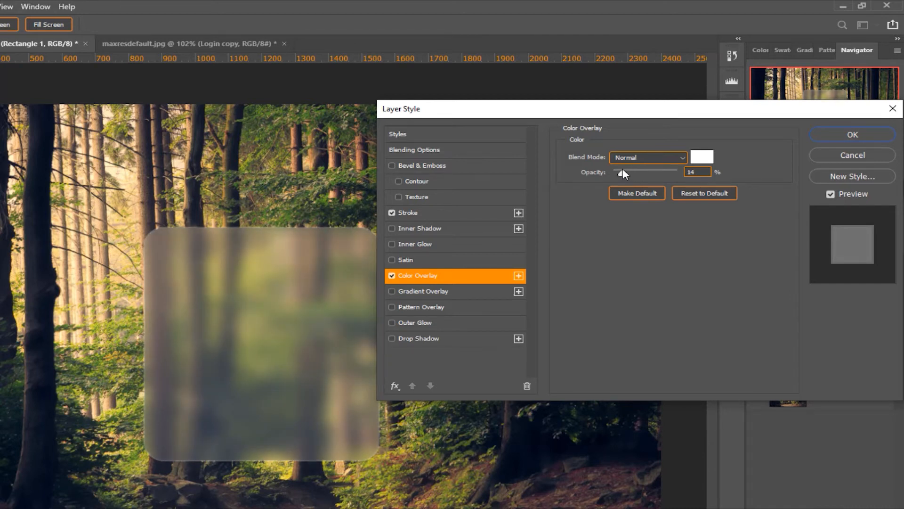
pyautogui.moveTo(622, 171); pyautogui.dragTo(622, 171)
# Add a Gradient Overlay using the Foreground to Transparent preset and set its starting colour stop to ffffff
pyautogui.click(432, 290)
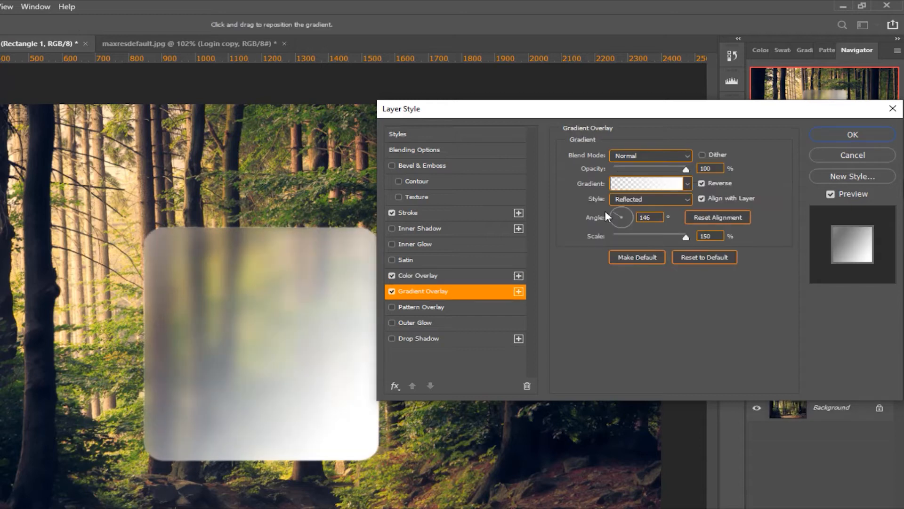
pyautogui.click(650, 183)
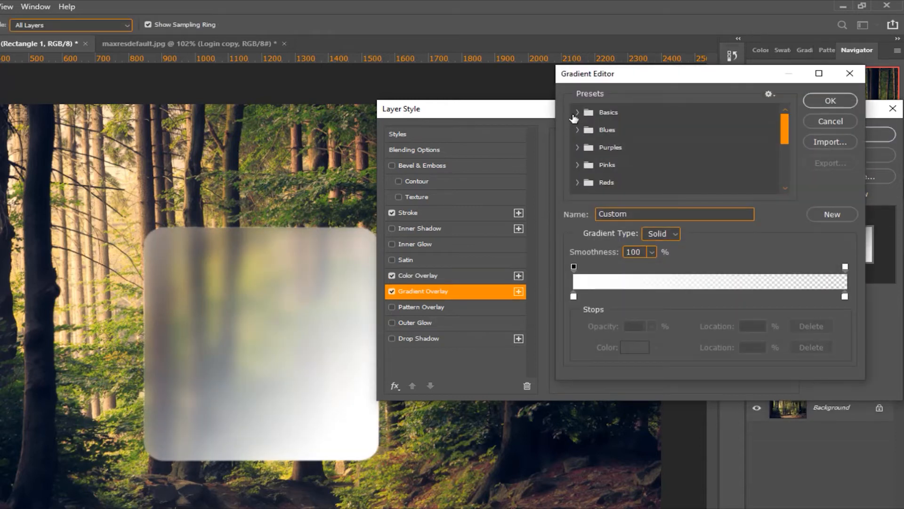
pyautogui.click(577, 113)
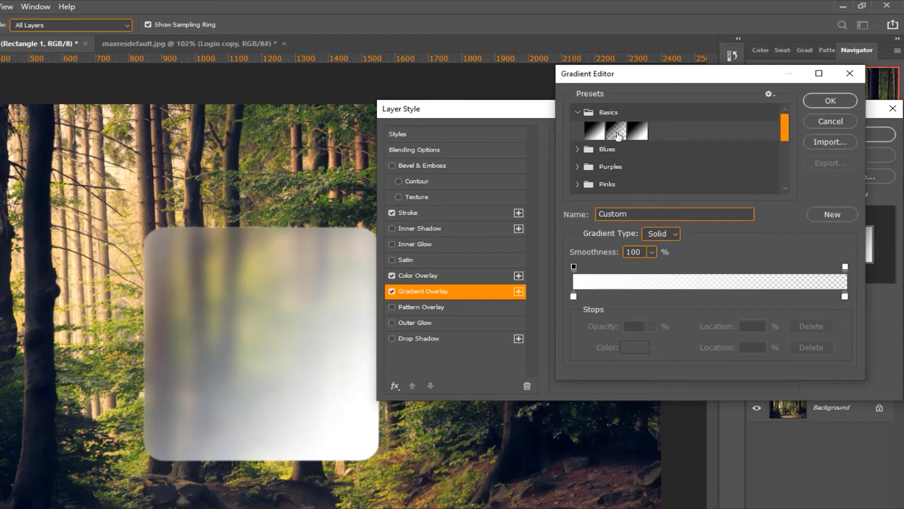
pyautogui.click(617, 134)
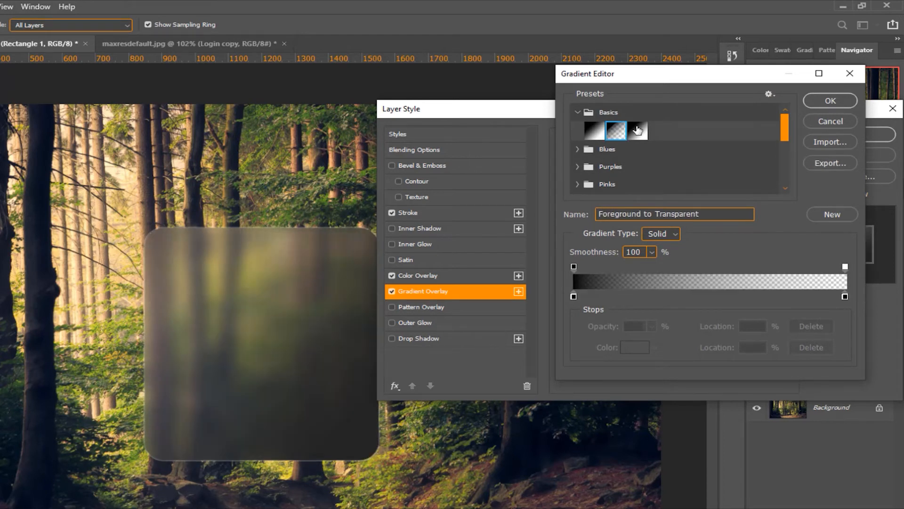
pyautogui.click(574, 297)
pyautogui.click(627, 349)
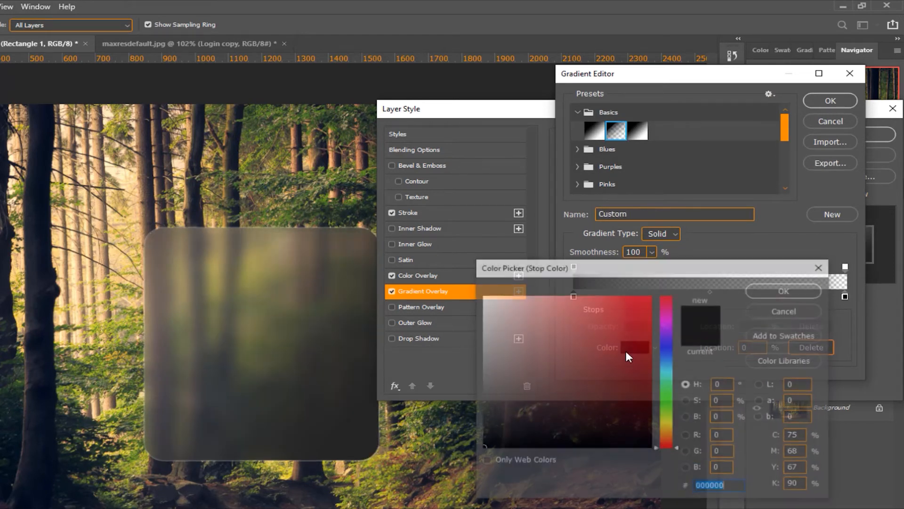
pyautogui.write('ffffff')
pyautogui.click(787, 290)
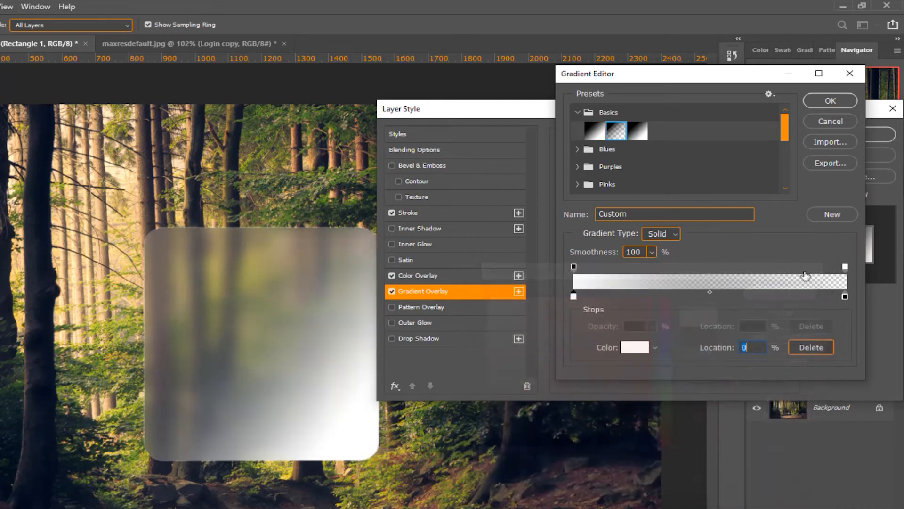
# Set the Gradient Overlay's ending colour stop to ffffff and accept the edited gradient
pyautogui.click(845, 296)
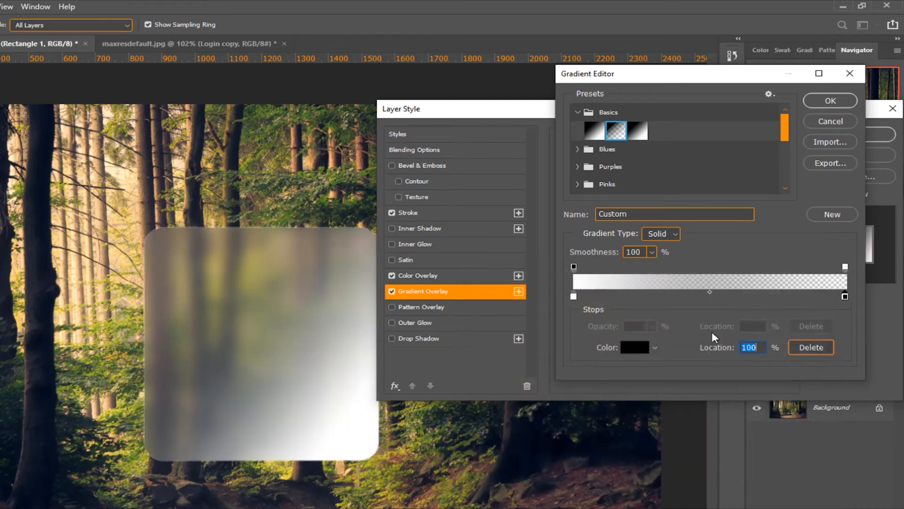
pyautogui.click(636, 348)
pyautogui.write('ffffff')
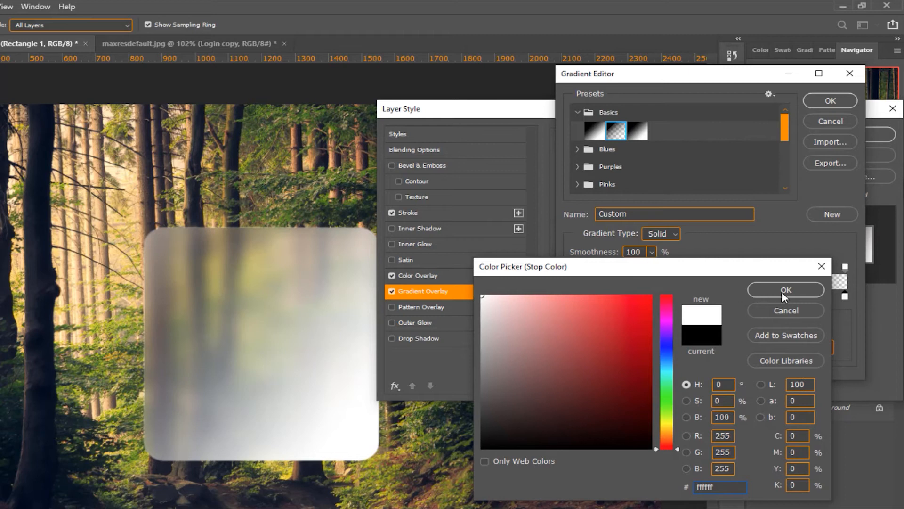
pyautogui.click(783, 291)
pyautogui.click(831, 101)
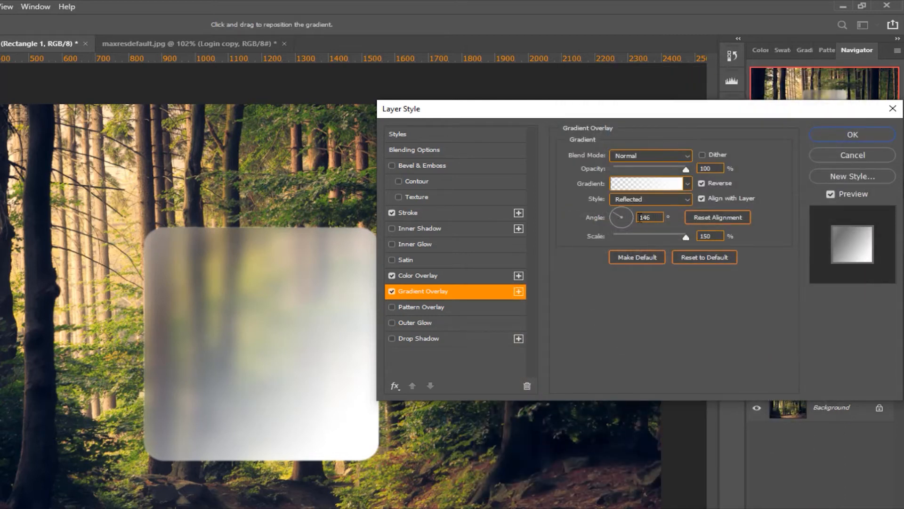
# Keep the Gradient Overlay's scale at 150%, nudge the gradient on the panel, and set its opacity to 28%
pyautogui.moveTo(685, 239); pyautogui.dragTo(718, 236)
pyautogui.moveTo(317, 370)
pyautogui.mouseDown()
pyautogui.moveTo(335, 382)
pyautogui.moveTo(339, 403)
pyautogui.moveTo(309, 377)
pyautogui.mouseUp()
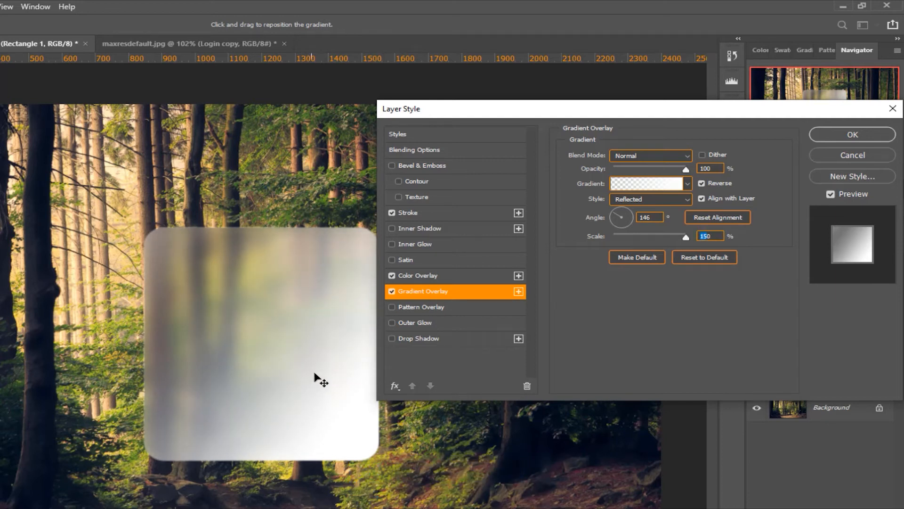
pyautogui.moveTo(685, 171); pyautogui.dragTo(636, 173)
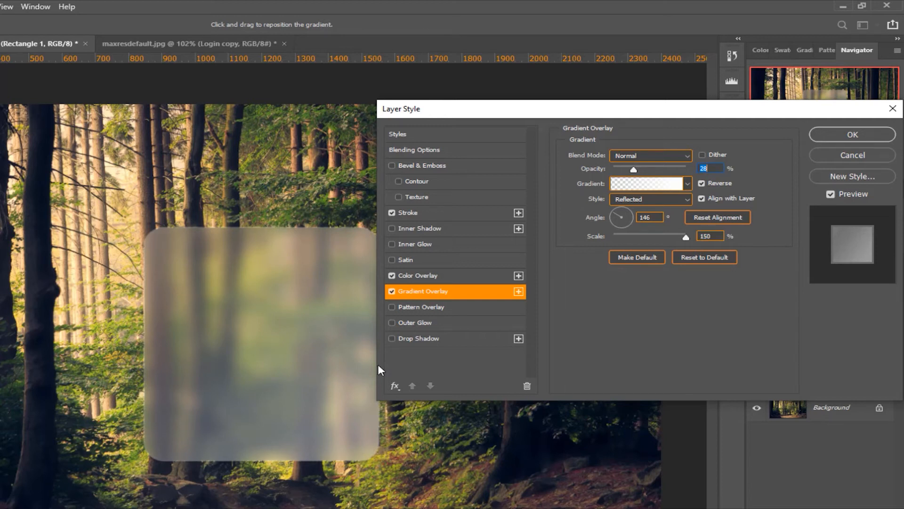
# Add a black Drop Shadow to the rectangle layer with Multiply blending, 50% opacity, 5 px distance and 250 px size, and apply the layer styles
pyautogui.click(431, 338)
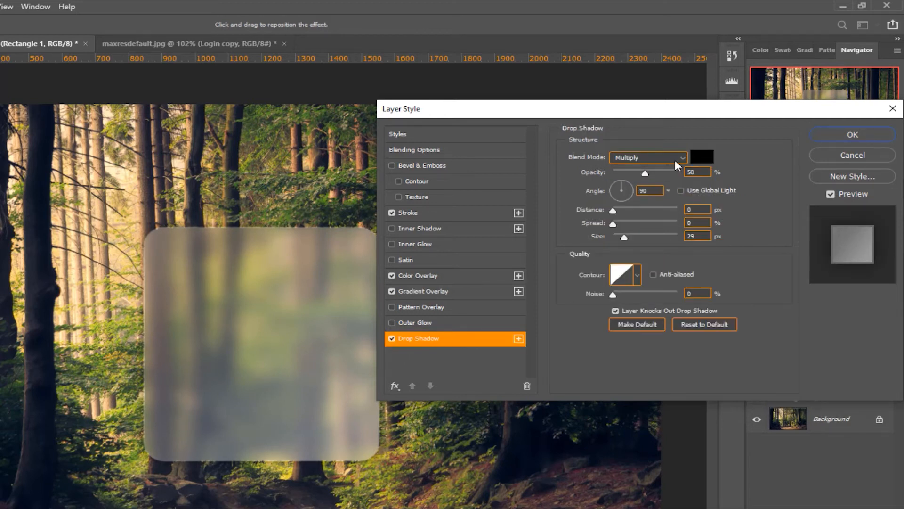
pyautogui.click(662, 157)
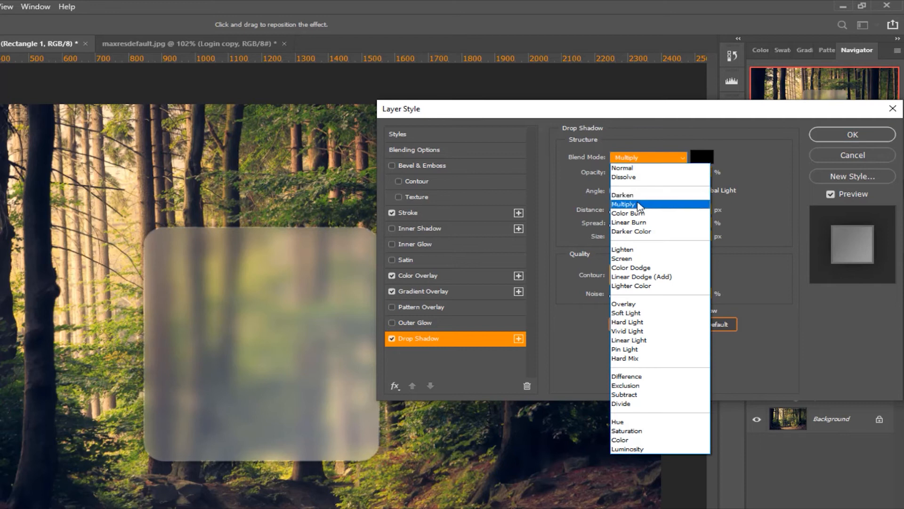
pyautogui.click(639, 203)
pyautogui.moveTo(649, 172); pyautogui.dragTo(648, 174)
pyautogui.moveTo(641, 236); pyautogui.dragTo(688, 237)
pyautogui.click(705, 209)
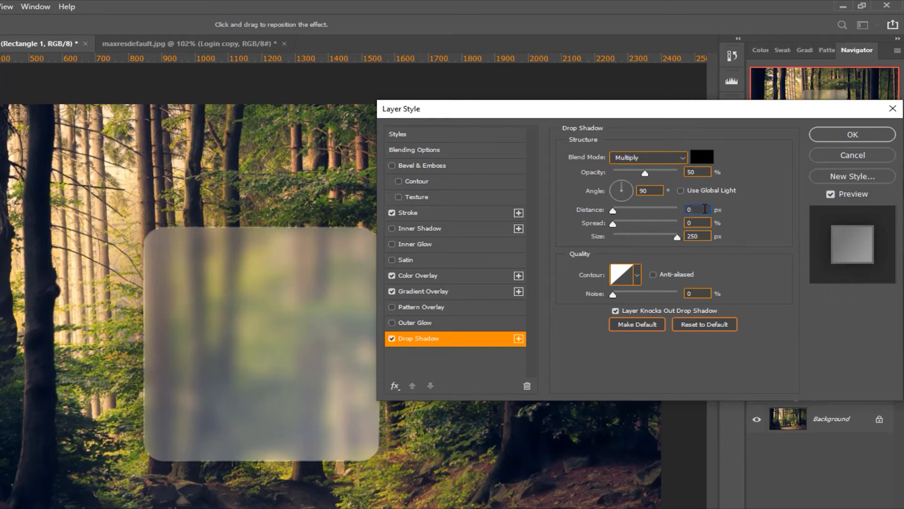
pyautogui.press('Up')
pyautogui.press('Up')
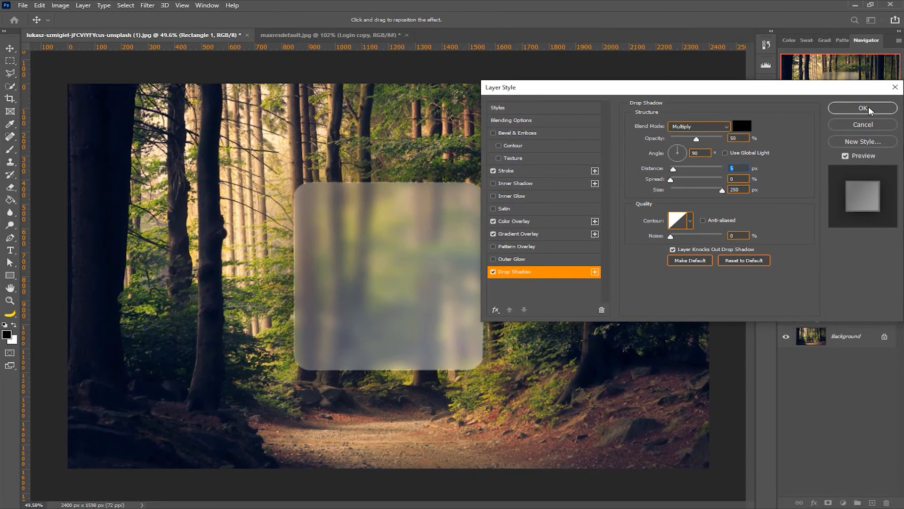
pyautogui.click(863, 108)
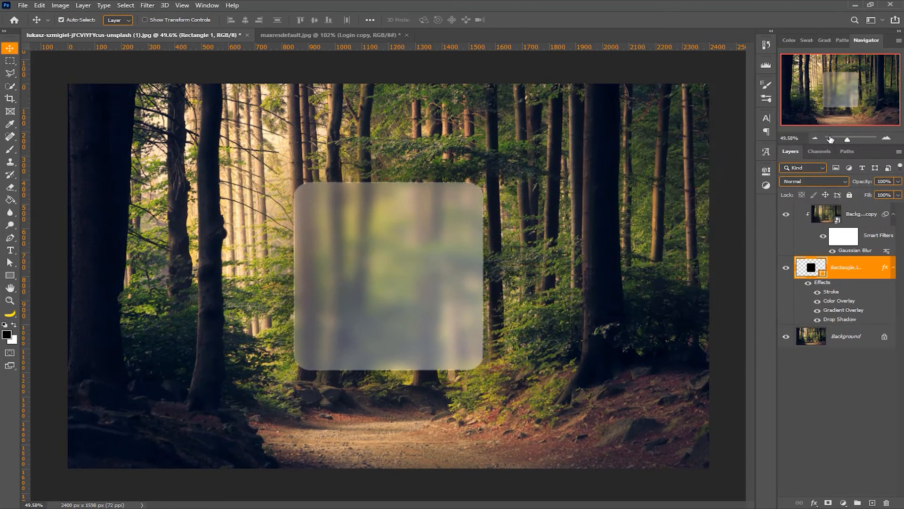
# Hide and reshow all of the rectangle layer's effects to compare the panel with and without them
pyautogui.click(807, 283)
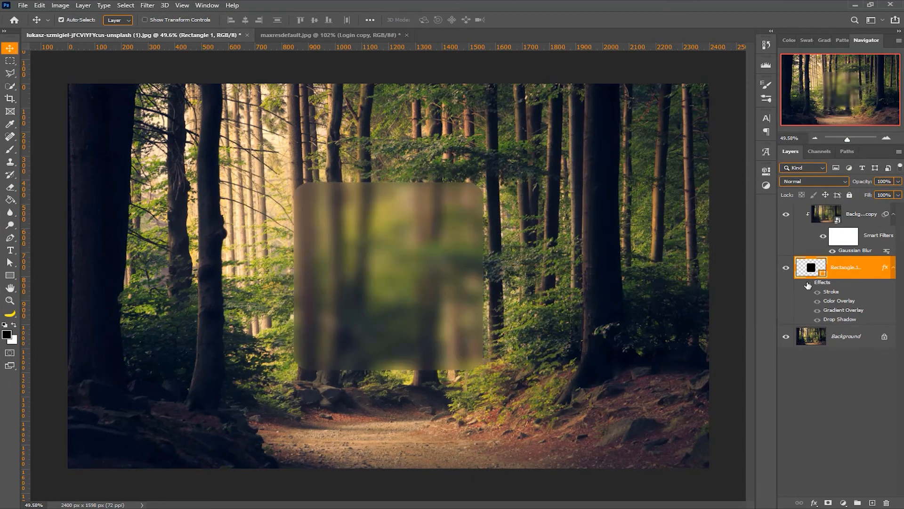
pyautogui.click(808, 285)
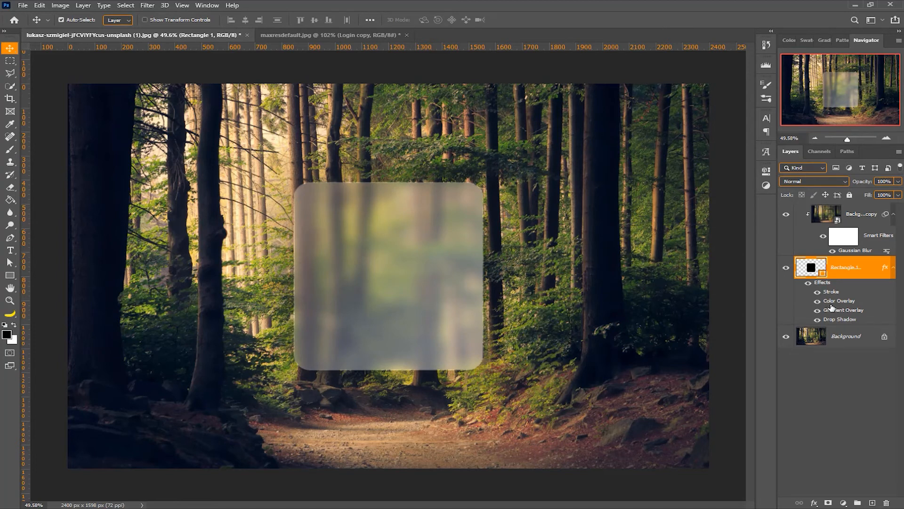
# Paste the copied login form as a new layer above the clipped, blurred Background copy
pyautogui.click(861, 218)
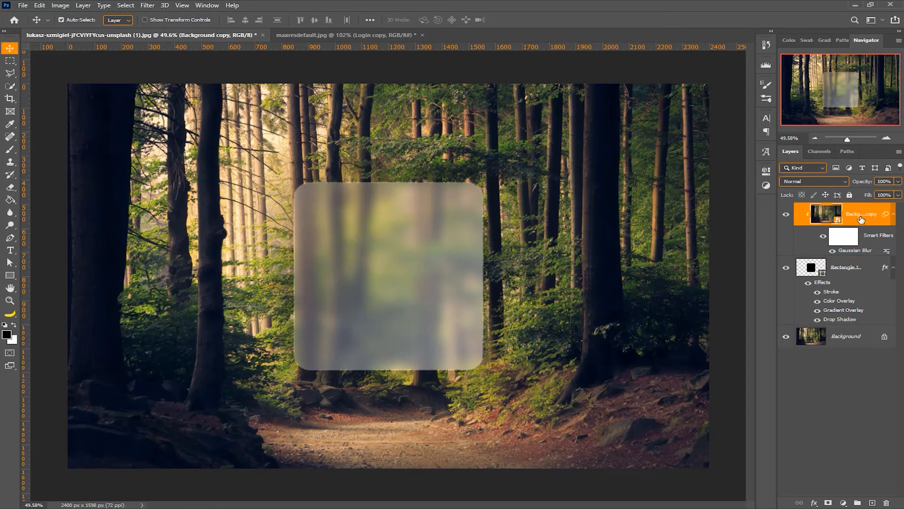
pyautogui.hotkey('ctrl', 'v')
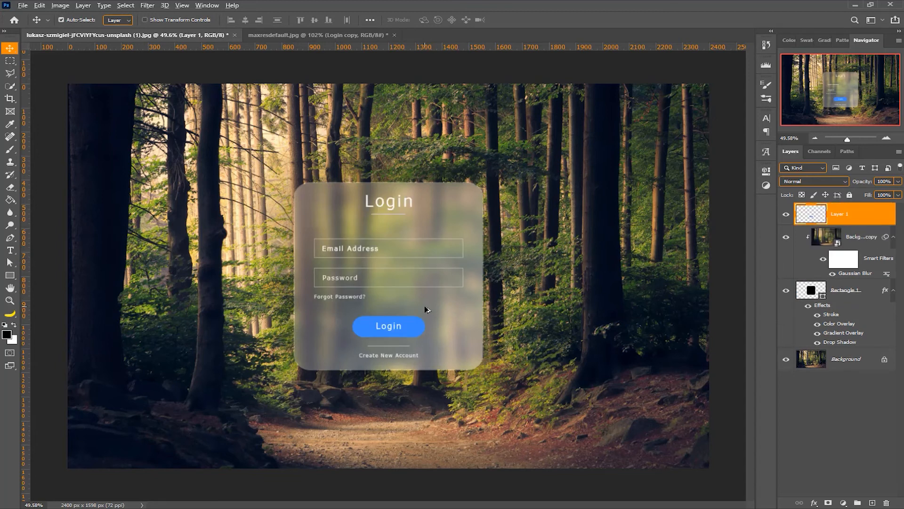
# Compare the finished design with the original photo by showing only the Background layer and restoring all layers
pyautogui.scroll(3, 413, 307)
pyautogui.scroll(-4, 413, 307)
pyautogui.keyDown('alt'); pyautogui.click(785, 361); pyautogui.keyUp('alt')
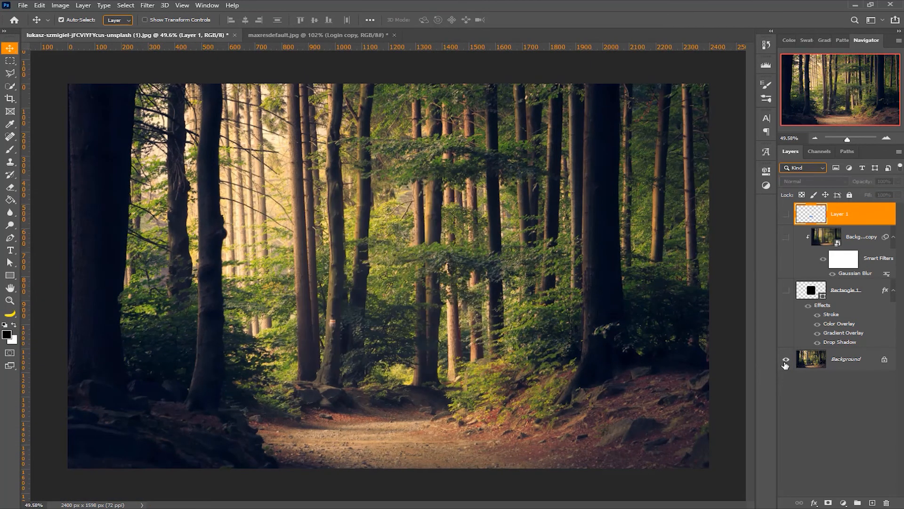
pyautogui.keyDown('alt'); pyautogui.click(785, 360); pyautogui.keyUp('alt')
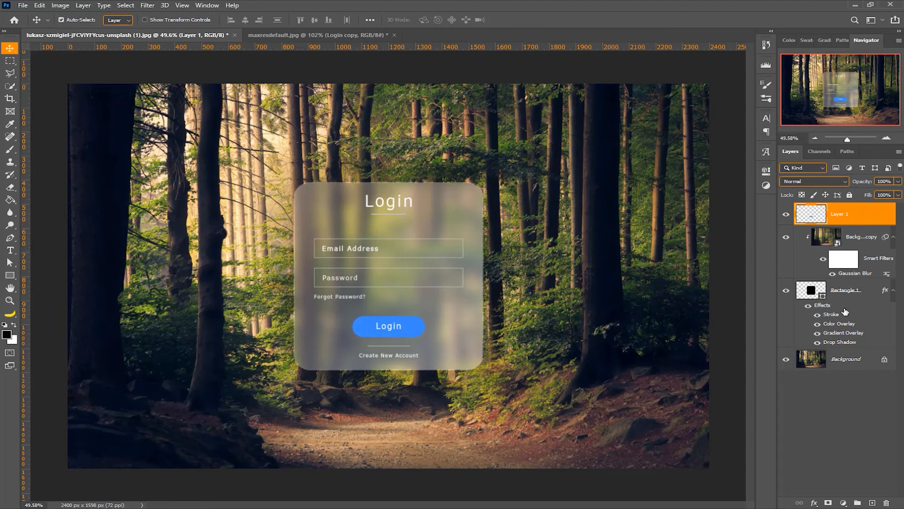
# Reduce the rectangle layer's Color Overlay opacity to 8% and inspect the login panel up close
pyautogui.doubleClick(839, 324)
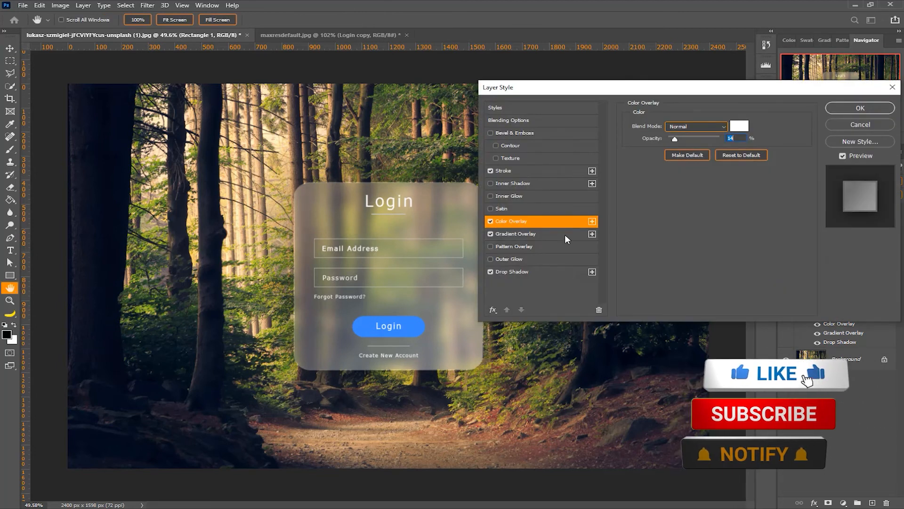
pyautogui.moveTo(675, 138); pyautogui.dragTo(673, 139)
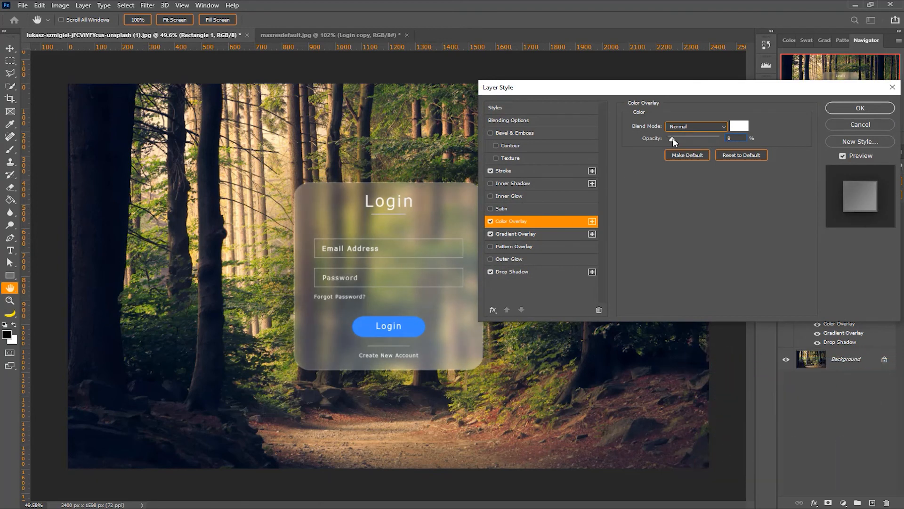
pyautogui.click(858, 109)
pyautogui.press('v')
pyautogui.scroll(4, 415, 276)
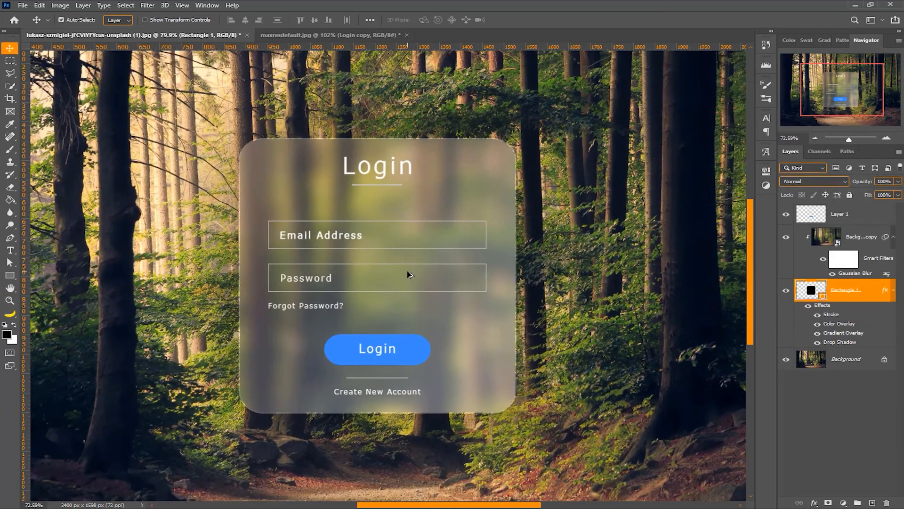
pyautogui.scroll(-3, 409, 275)
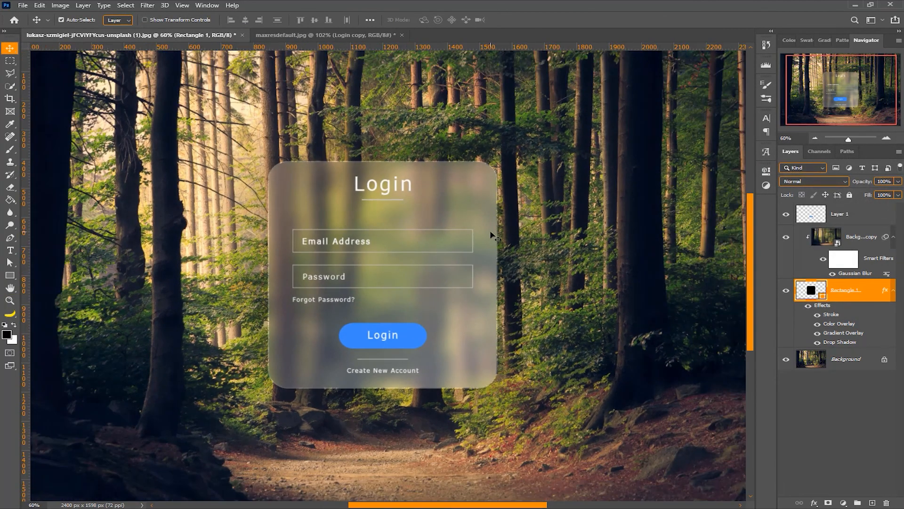